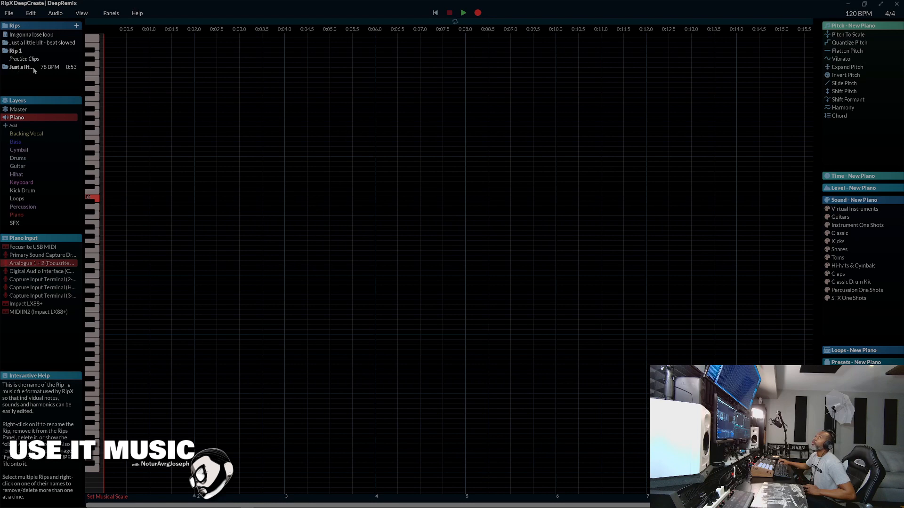
# Open the rip "Just a little bit Sample 2" and play its full mix from the beginning, stopping after about 30 seconds.
pyautogui.click(6, 26)
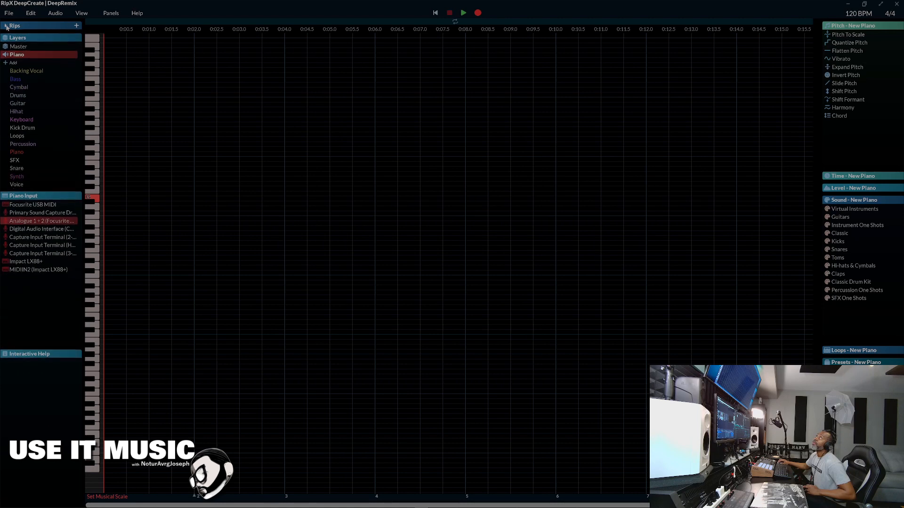
pyautogui.click(6, 27)
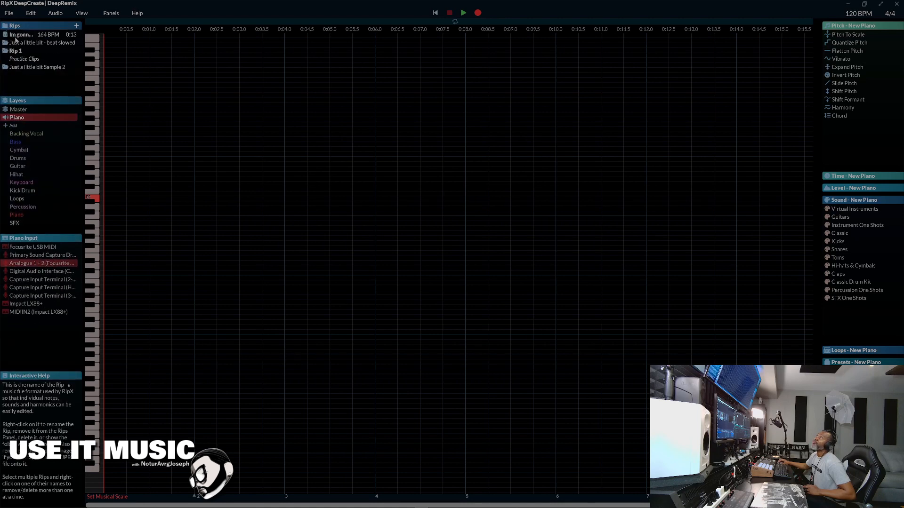
pyautogui.click(15, 67)
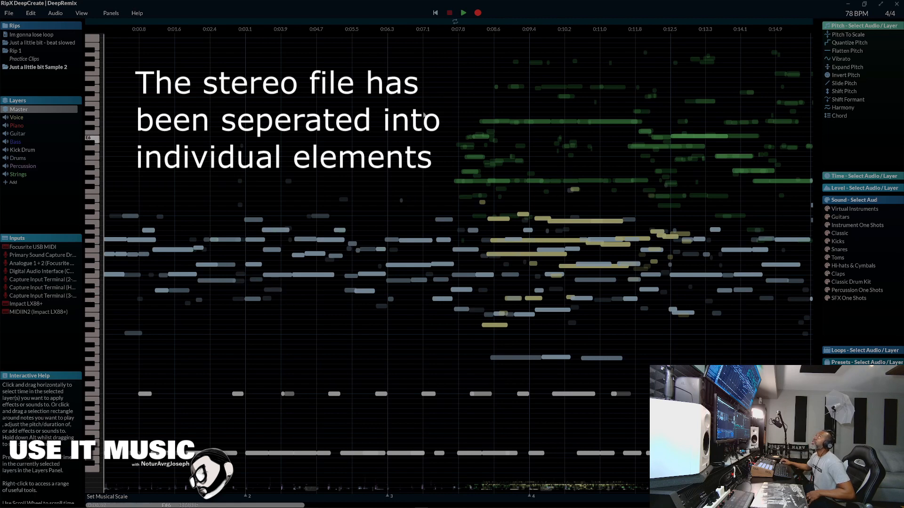
pyautogui.click(463, 14)
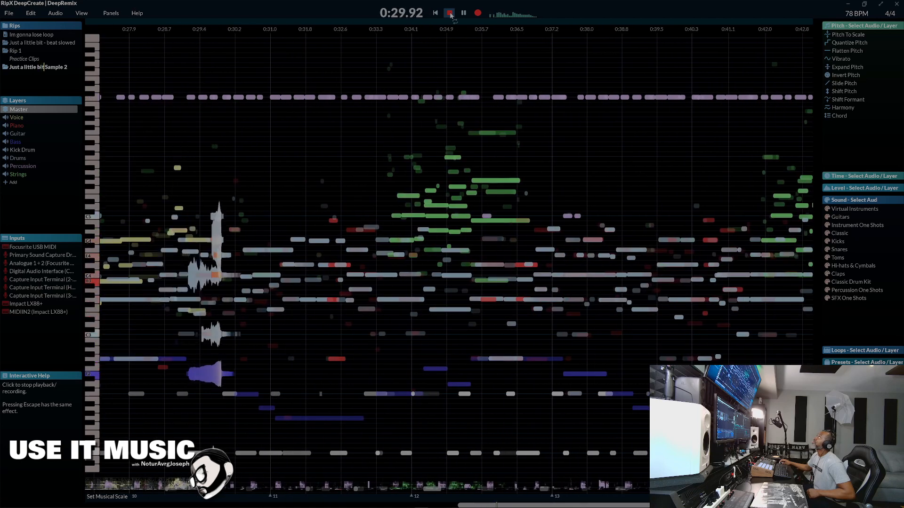
pyautogui.click(449, 14)
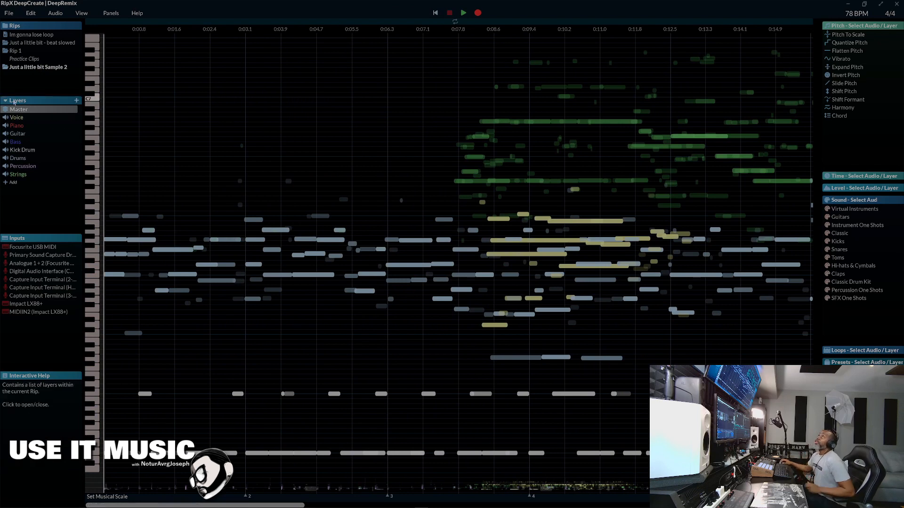
# Audition the Voice layer in solo from about 0:08, stop playback, and turn its solo off.
pyautogui.click(6, 101)
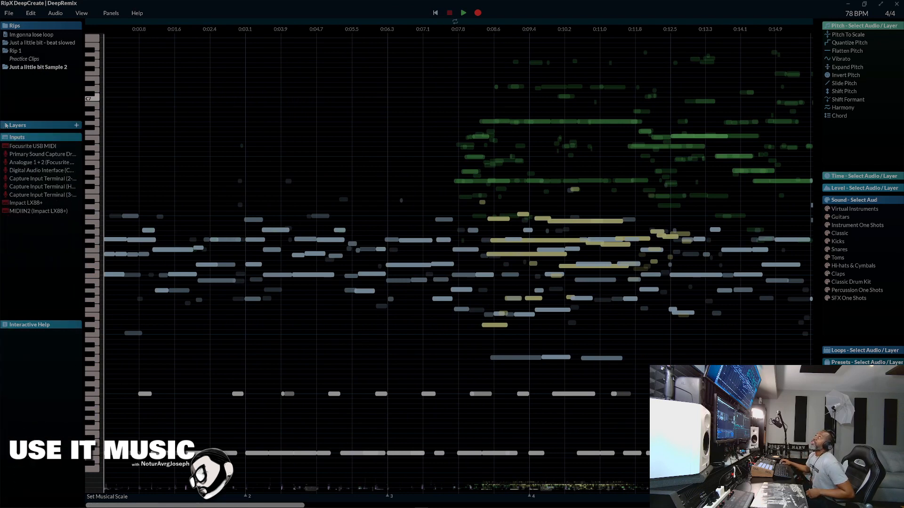
pyautogui.click(5, 125)
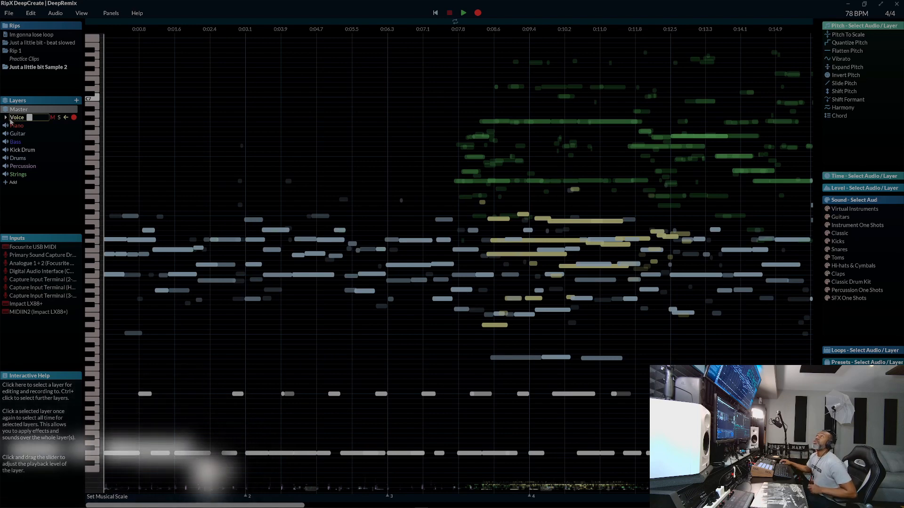
pyautogui.click(12, 118)
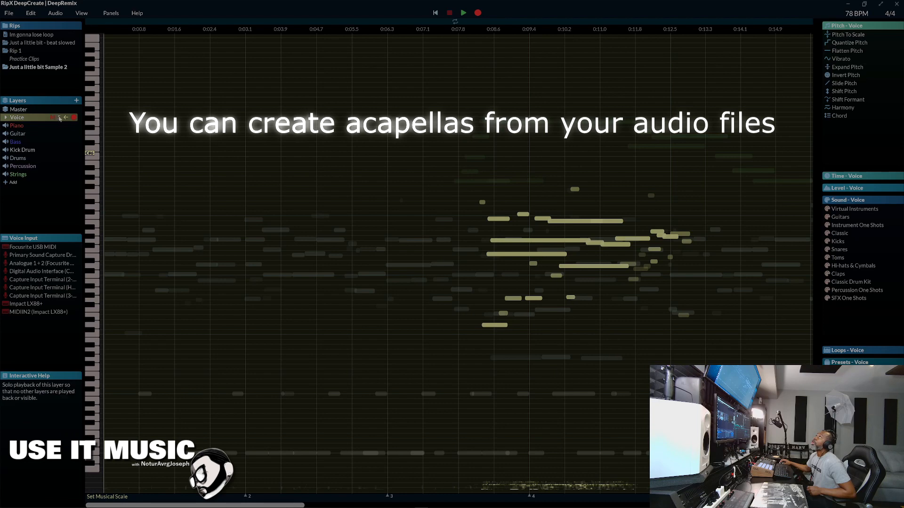
pyautogui.click(58, 117)
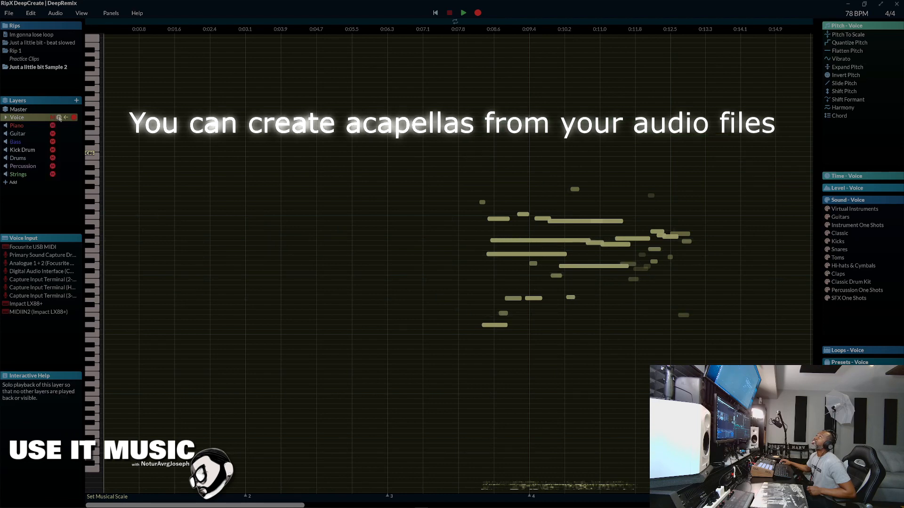
pyautogui.click(467, 33)
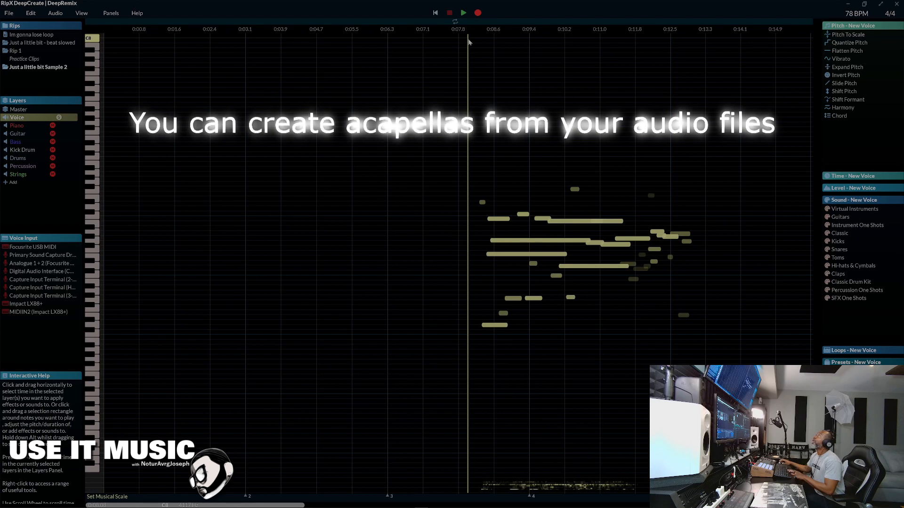
pyautogui.press('space')
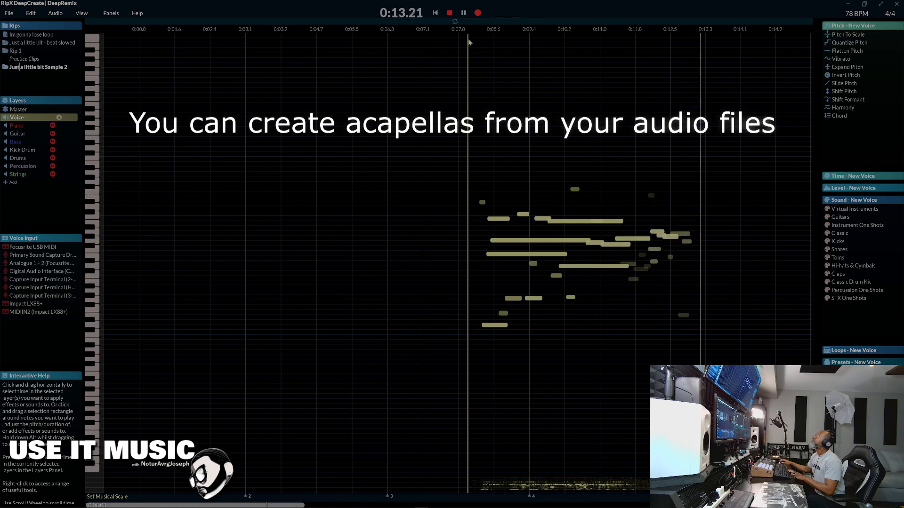
pyautogui.press('space')
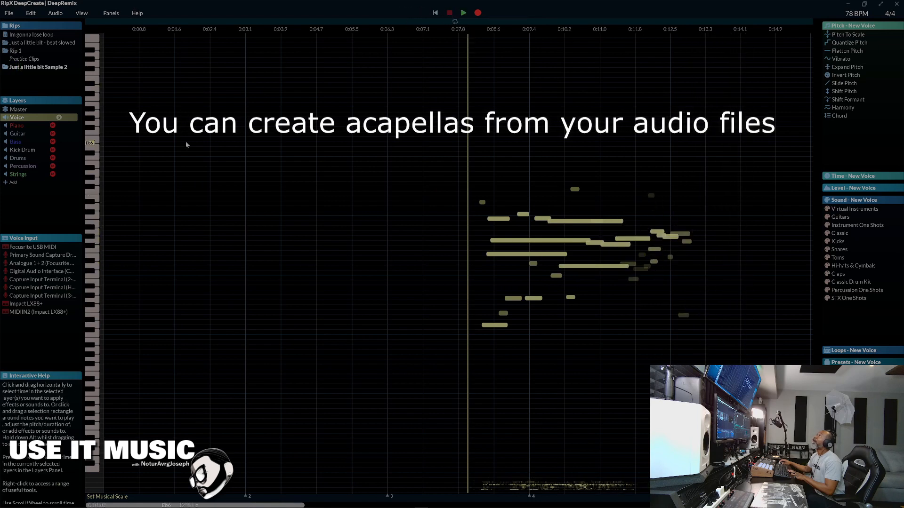
pyautogui.click(59, 117)
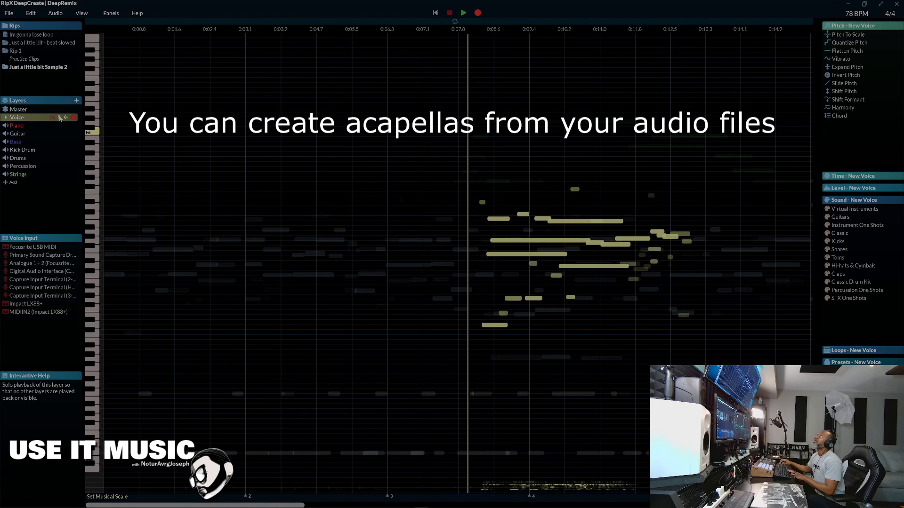
# Audition the Bass layer in solo from about 0:16, where its notes begin, and turn its solo off.
pyautogui.click(15, 142)
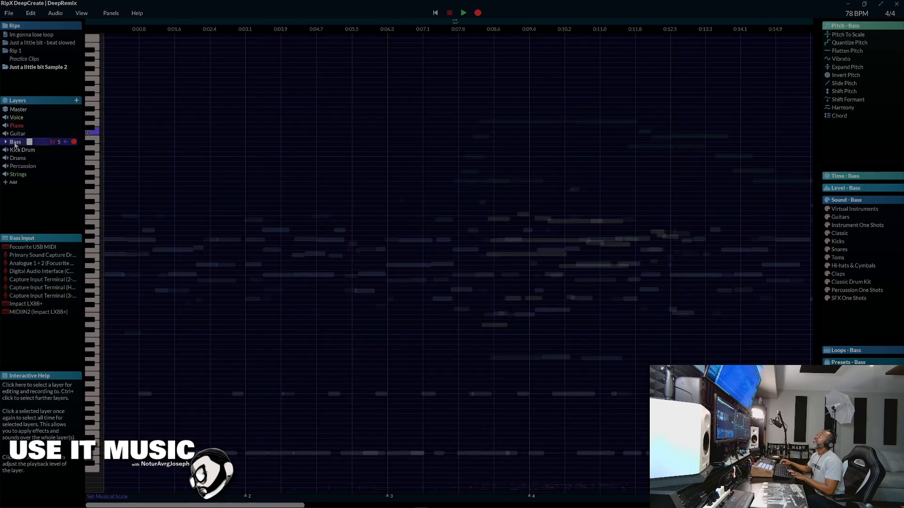
pyautogui.click(59, 141)
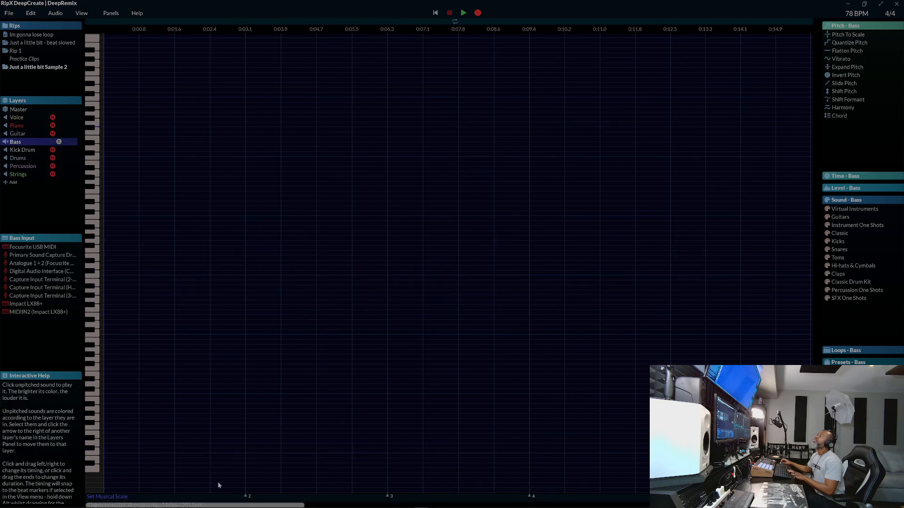
pyautogui.moveTo(213, 506); pyautogui.dragTo(229, 505)
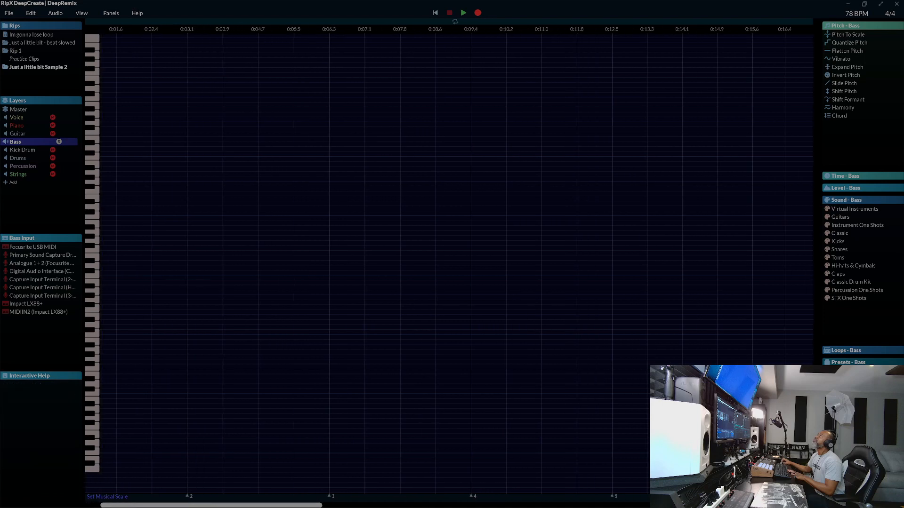
pyautogui.moveTo(259, 506); pyautogui.dragTo(433, 506)
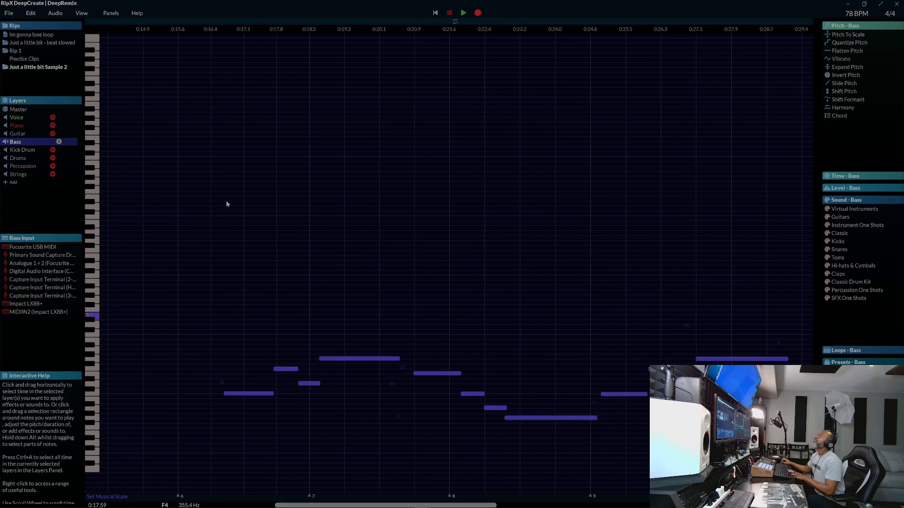
pyautogui.click(191, 36)
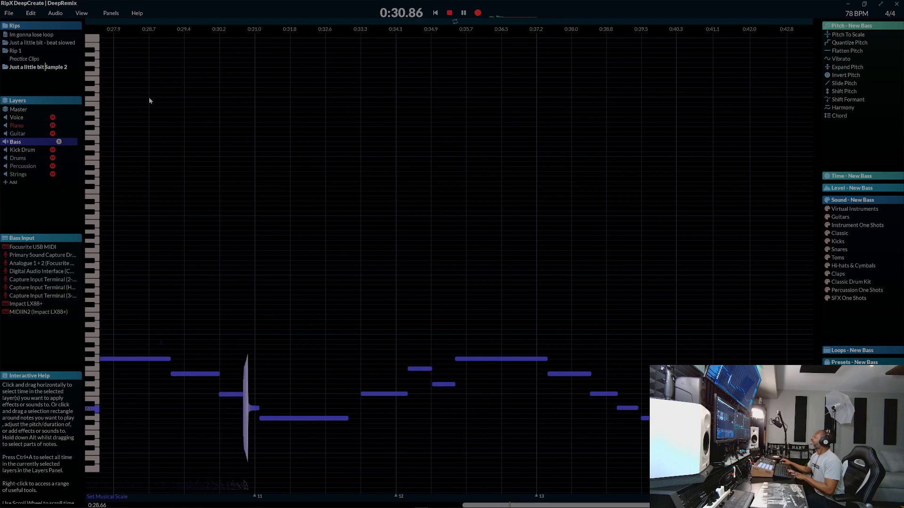
pyautogui.click(58, 142)
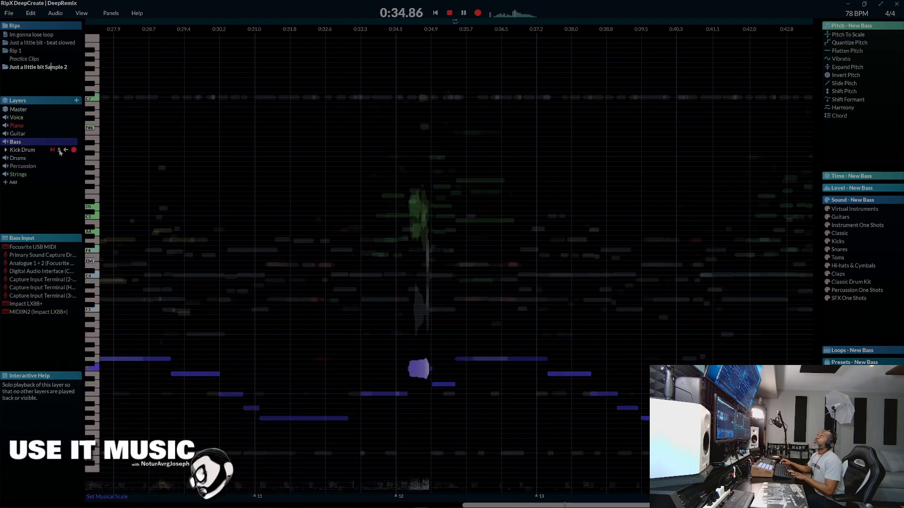
# Solo the Drums, Kick Drum and Percussion layers one after another to hear the rhythm parts together.
pyautogui.click(59, 159)
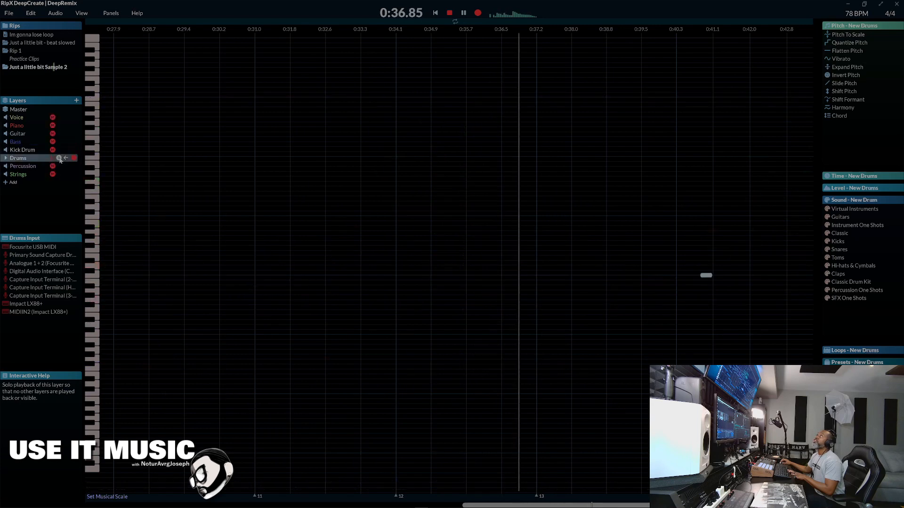
pyautogui.click(59, 149)
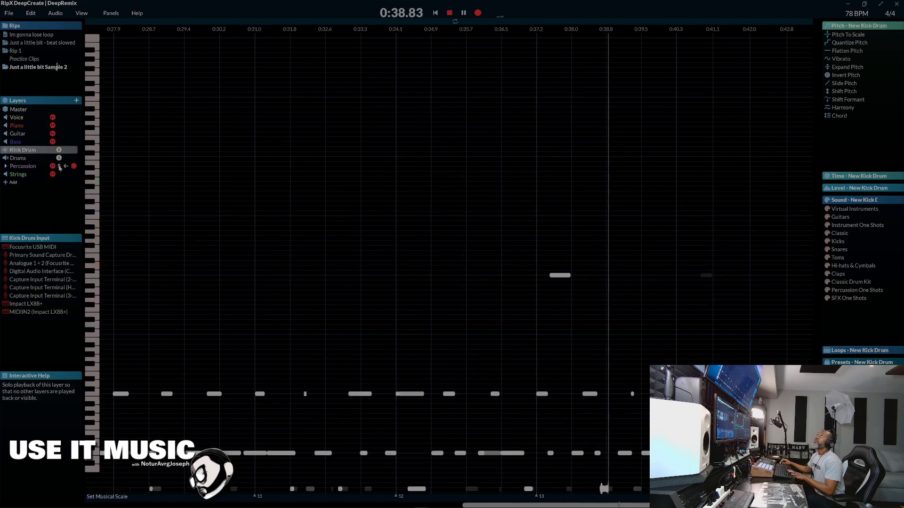
pyautogui.click(59, 167)
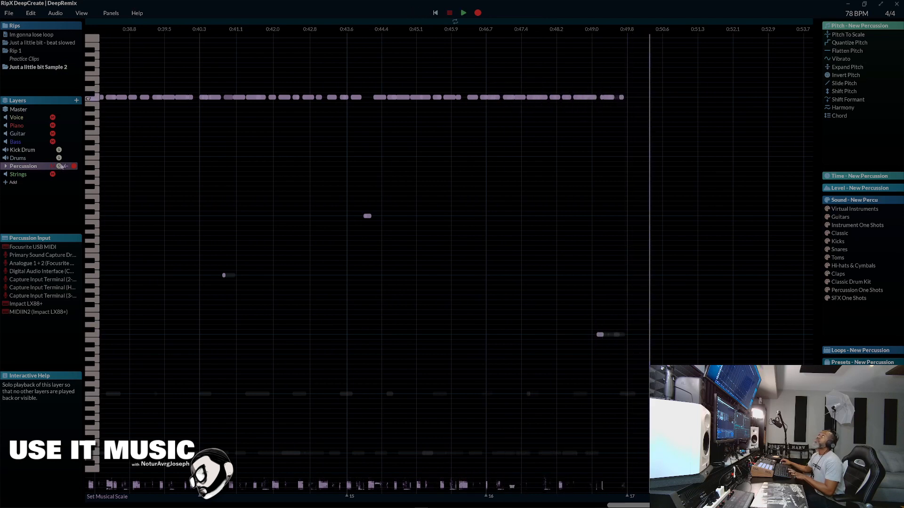
# Turn off solo for the Percussion and Kick Drum layers, leaving only Drums soloed.
pyautogui.click(59, 166)
pyautogui.click(58, 158)
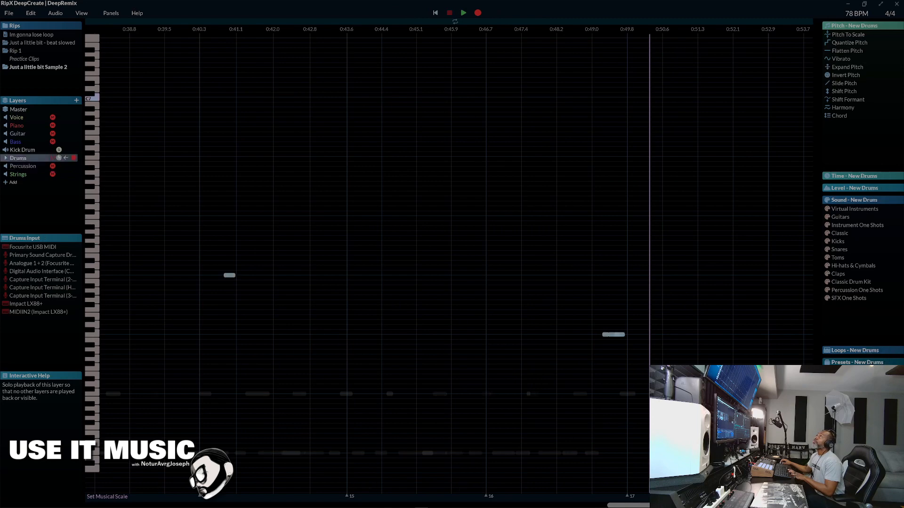
pyautogui.click(59, 151)
# Play from the beginning while bringing back Voice, Piano, Guitar, Bass and Strings, keeping Kick Drum and Percussion muted, and stop.
pyautogui.moveTo(614, 505); pyautogui.dragTo(85, 499)
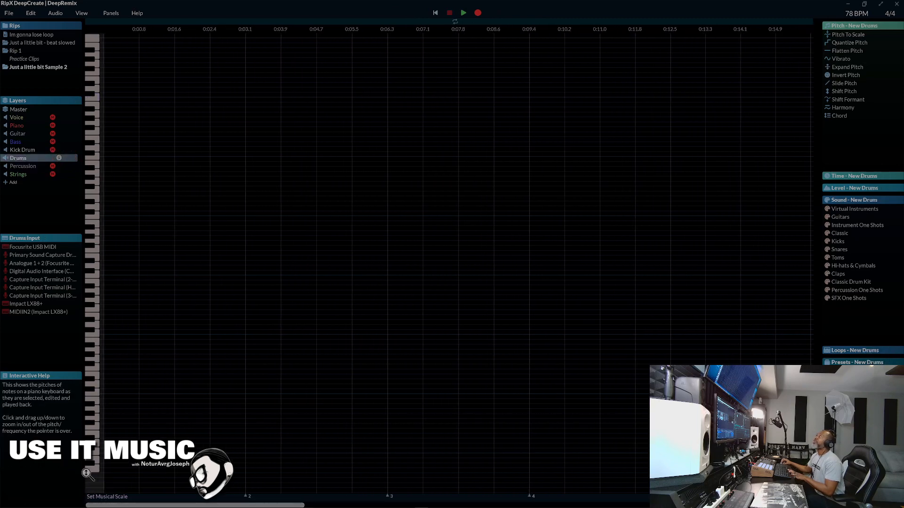
pyautogui.press('End')
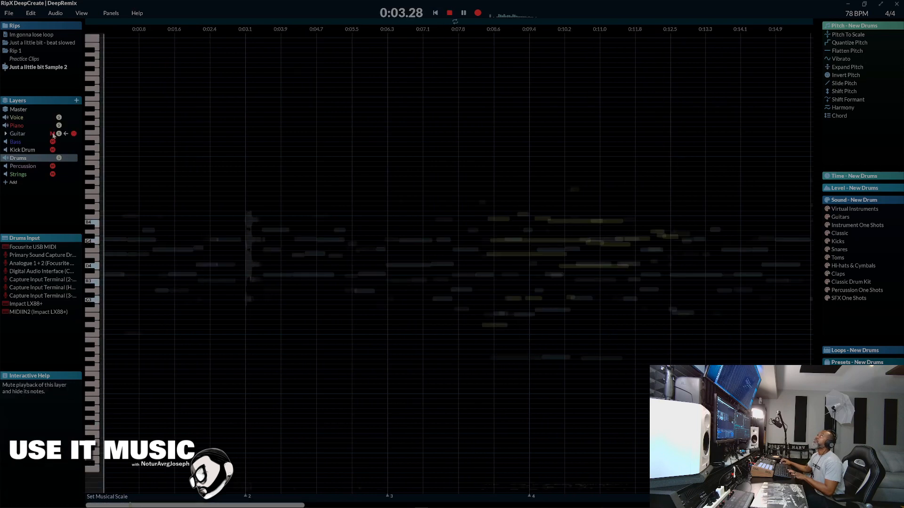
pyautogui.click(52, 134)
pyautogui.click(52, 142)
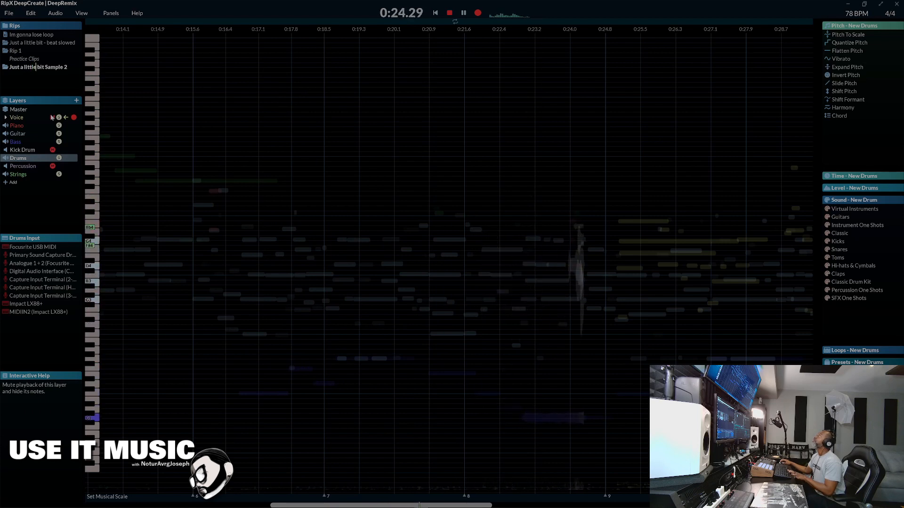
pyautogui.press('space')
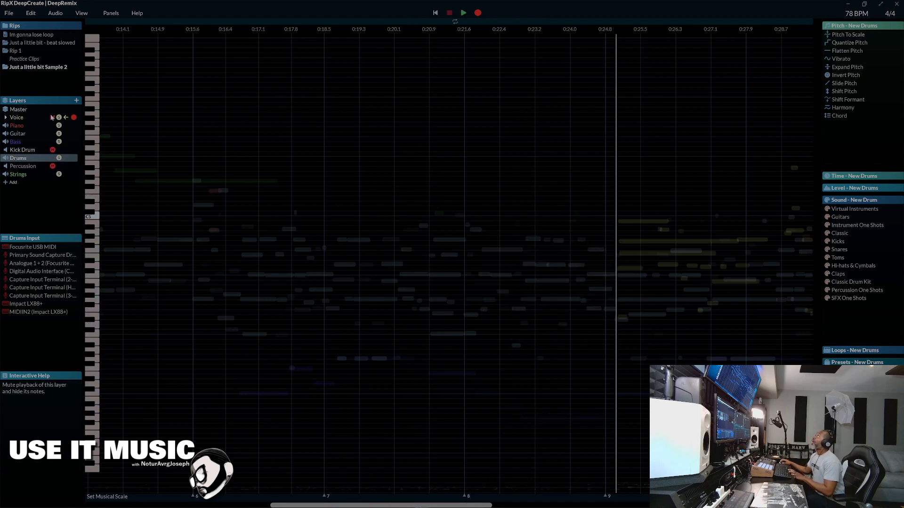
# Rewind to the beginning, bring back Kick Drum and Percussion, and audition the mix with Strings muted.
pyautogui.click(435, 13)
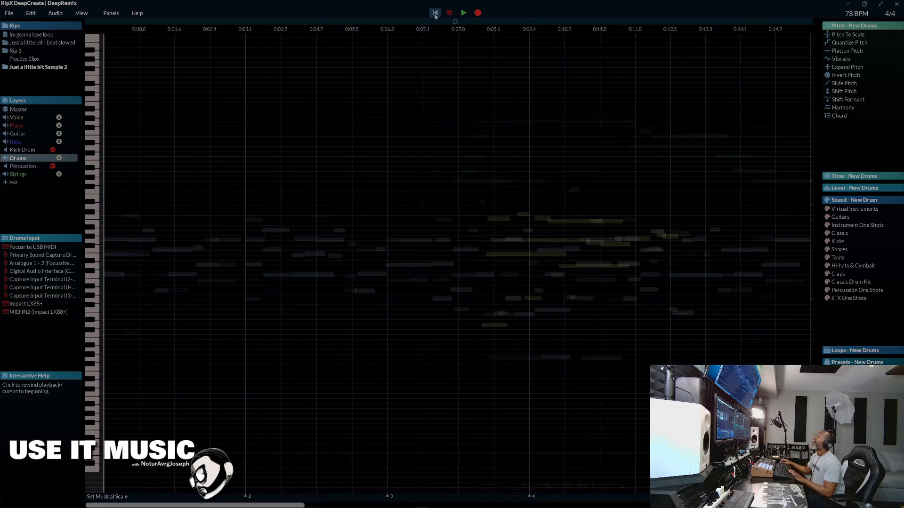
pyautogui.click(53, 150)
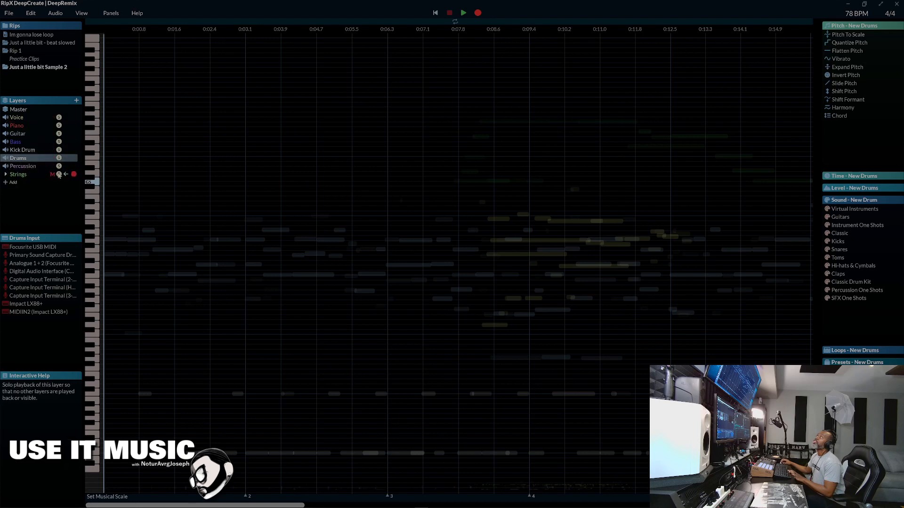
pyautogui.press('space')
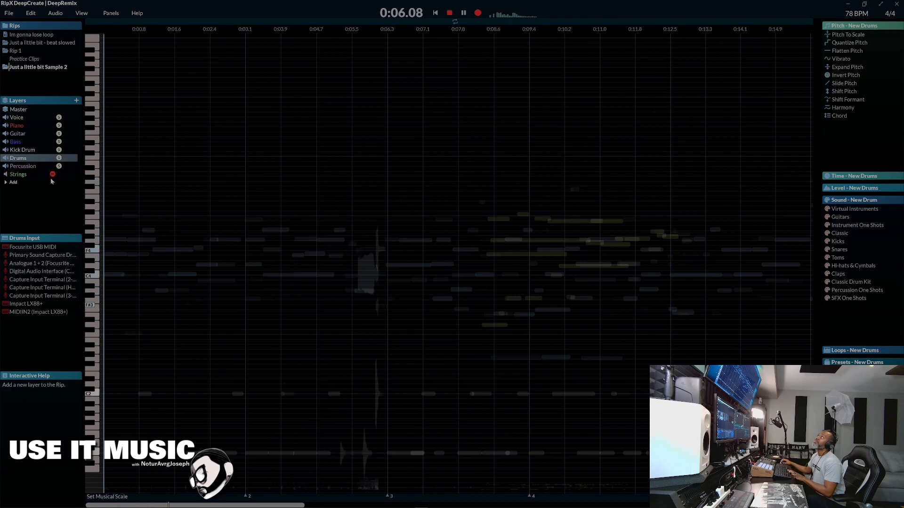
pyautogui.press('space')
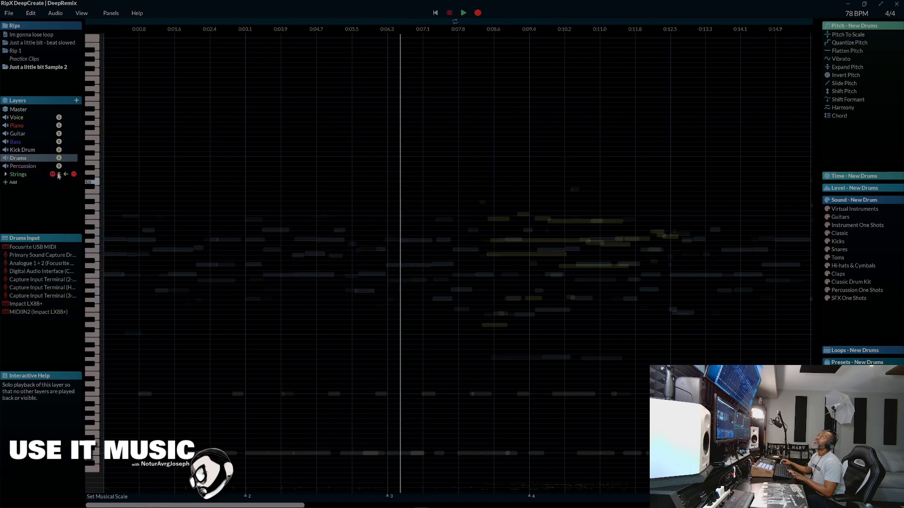
# Bring the Strings layer back into the soloed mix and resume playback.
pyautogui.click(55, 175)
pyautogui.click(59, 175)
pyautogui.press('space')
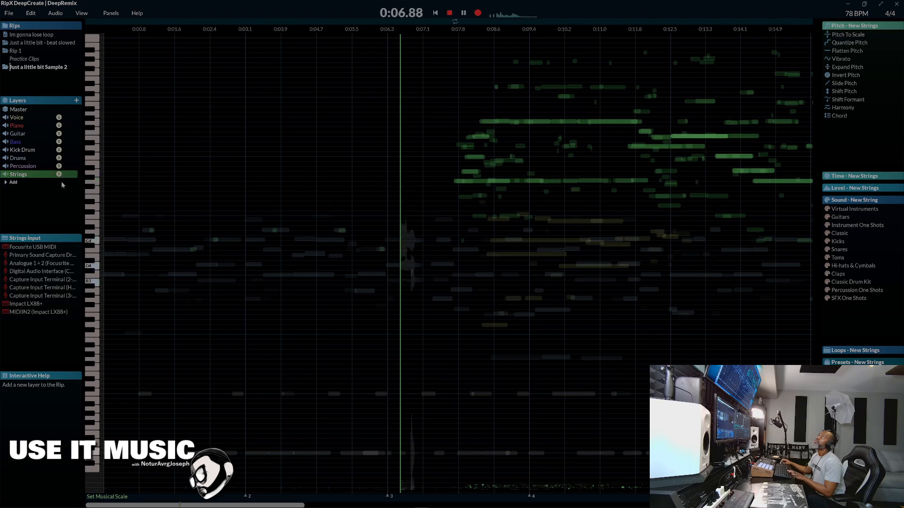
# Turn off solo for every layer except Strings during playback so that the strings are heard alone.
pyautogui.click(59, 150)
pyautogui.click(58, 141)
pyautogui.click(59, 134)
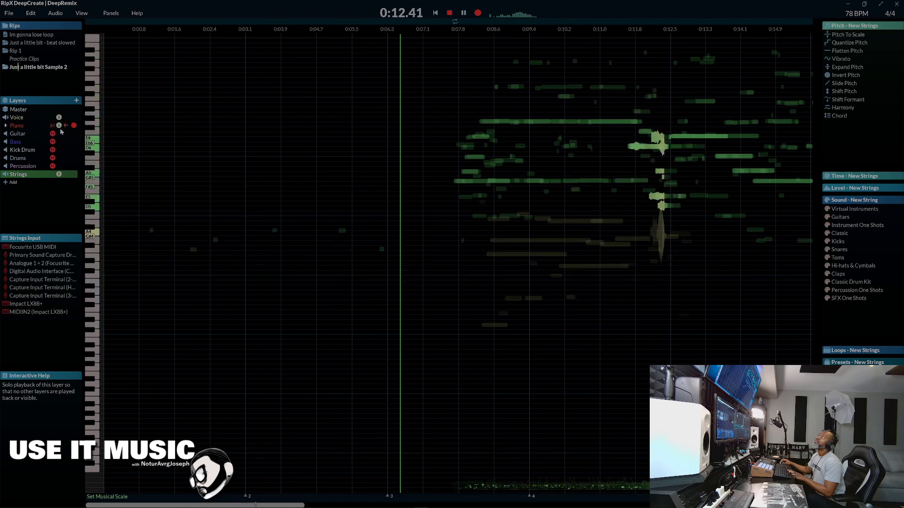
pyautogui.click(58, 125)
pyautogui.click(59, 118)
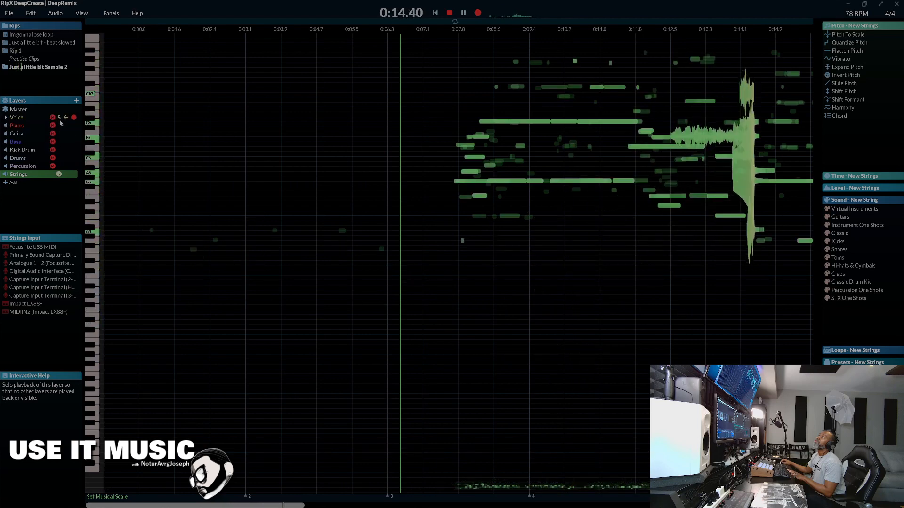
# Add Voice, Piano, Guitar and Bass one after another to the soloed Strings during playback, and pause.
pyautogui.click(60, 118)
pyautogui.click(58, 126)
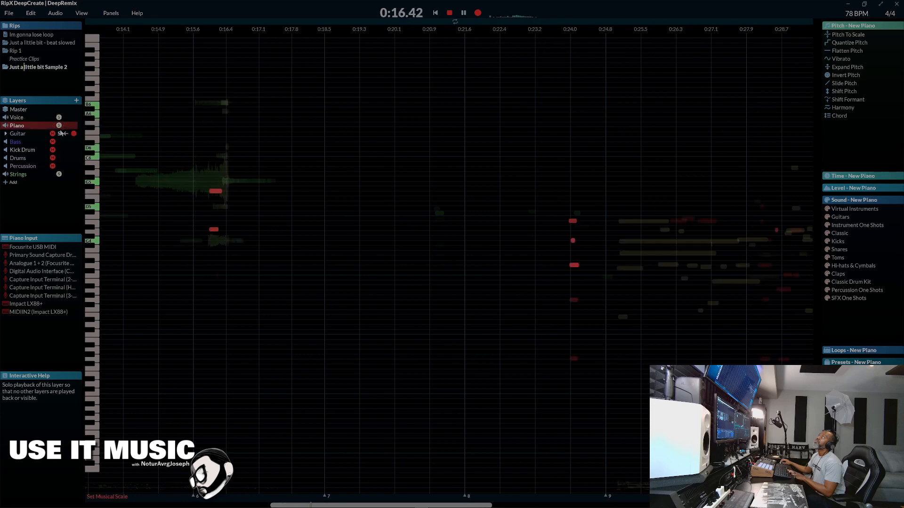
pyautogui.click(60, 133)
pyautogui.click(60, 133)
pyautogui.click(60, 134)
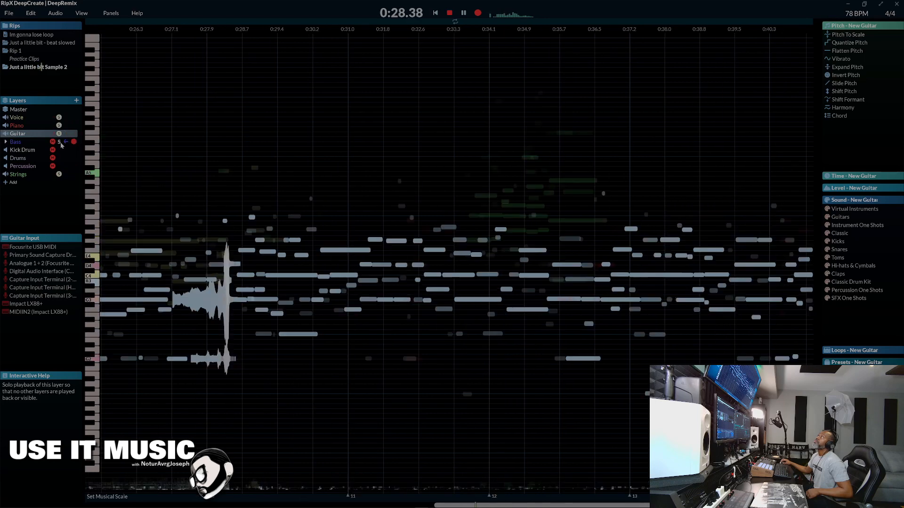
pyautogui.click(28, 142)
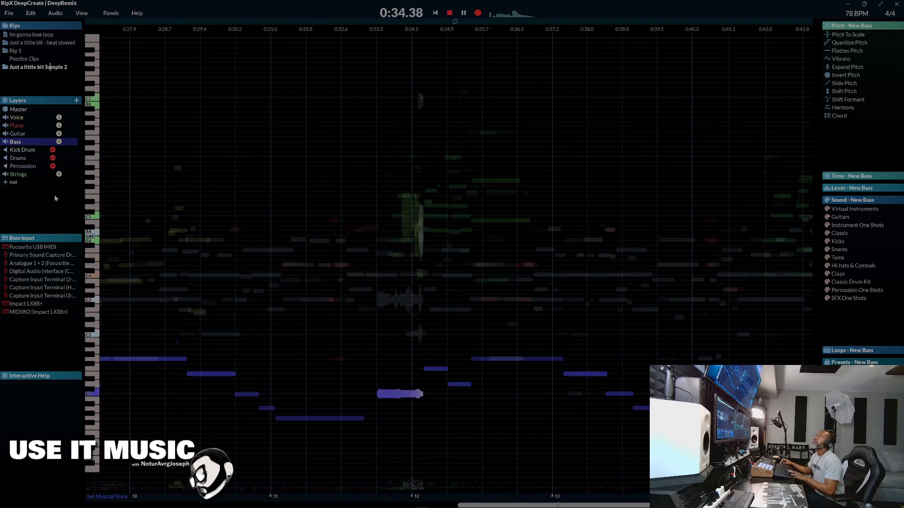
pyautogui.press('space')
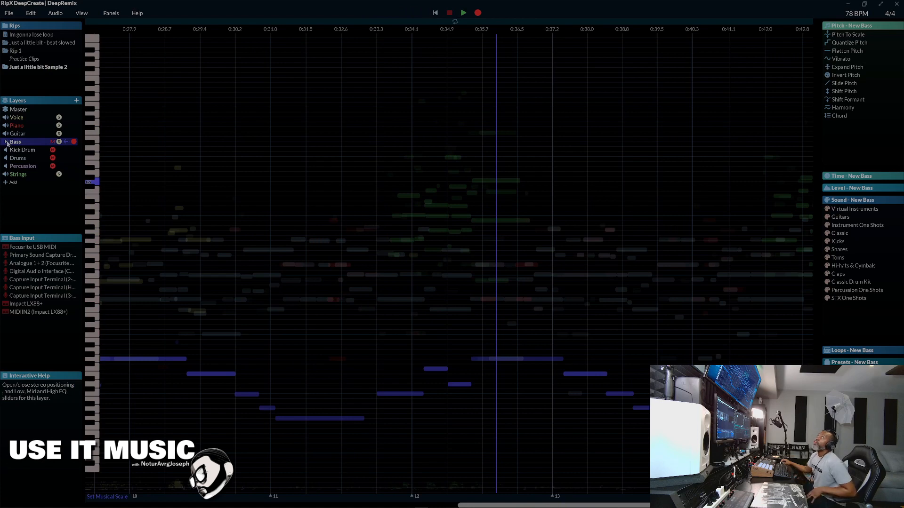
# Adjust the Piano layer's stereo panning and Low EQ, and collapse its controls again.
pyautogui.click(6, 127)
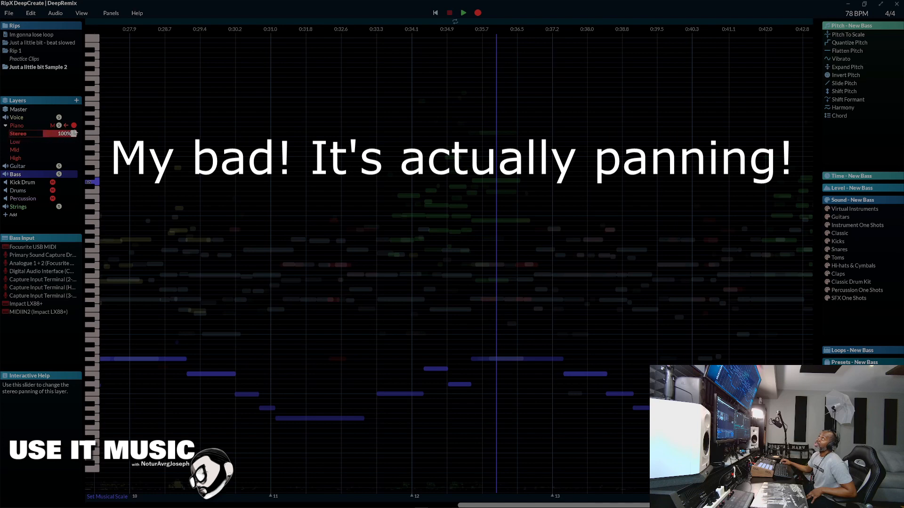
pyautogui.moveTo(51, 136); pyautogui.dragTo(43, 136)
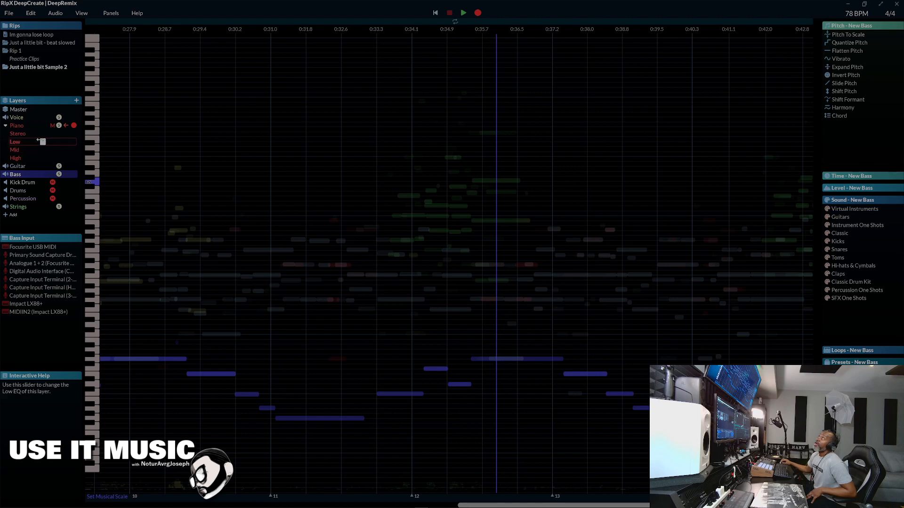
pyautogui.moveTo(43, 141); pyautogui.dragTo(23, 143)
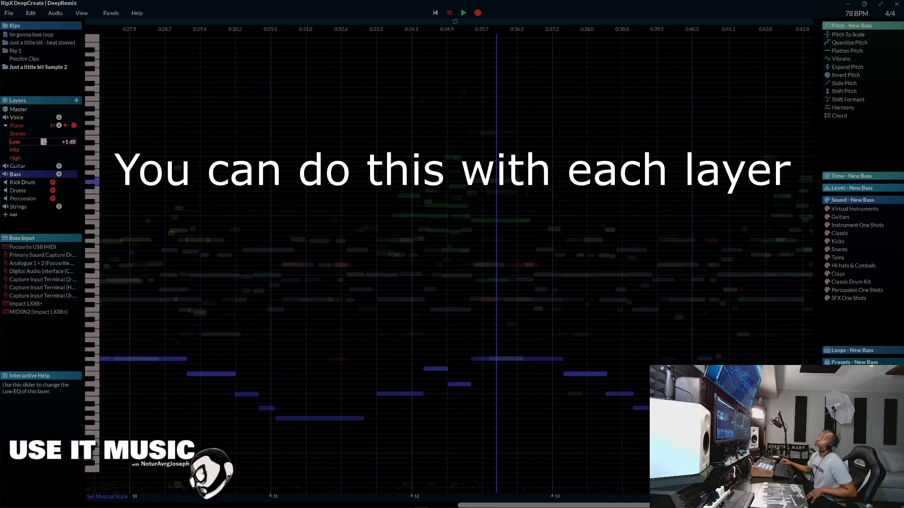
pyautogui.click(6, 126)
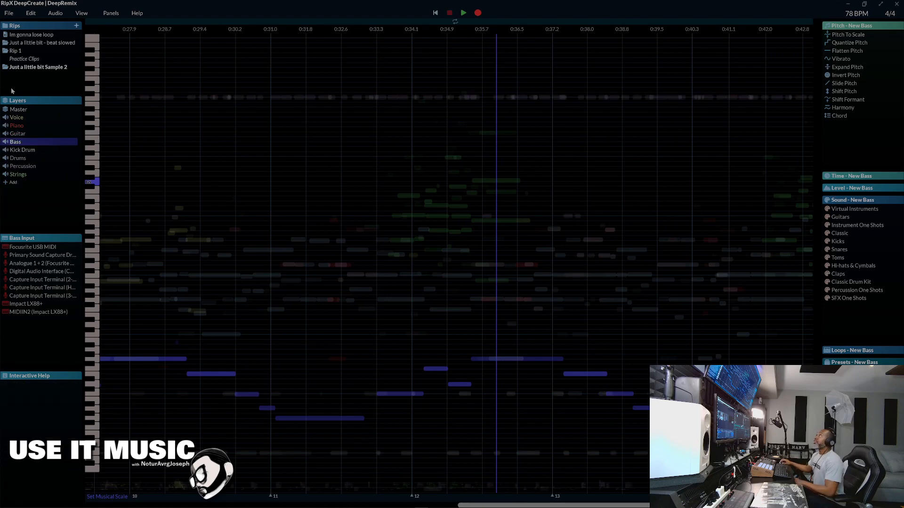
# Play the full mix from the beginning of the song and stop it.
pyautogui.click(436, 14)
pyautogui.click(465, 14)
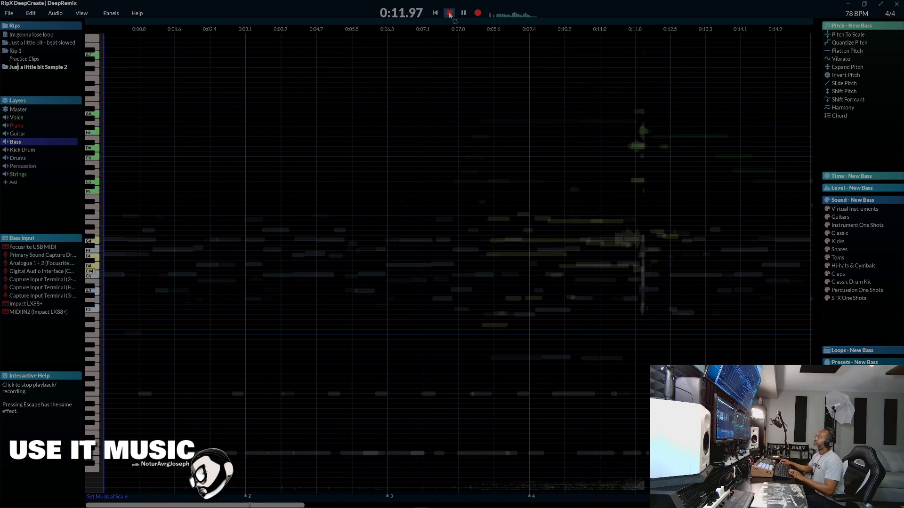
pyautogui.click(450, 13)
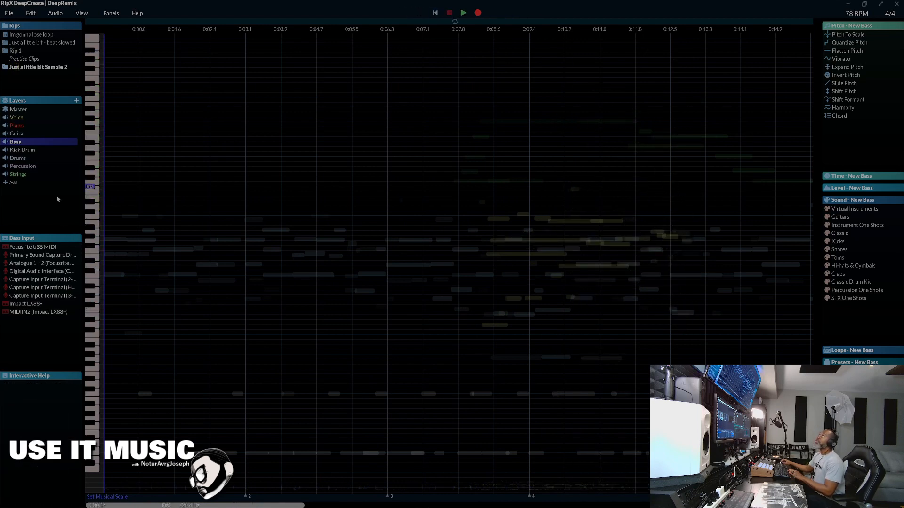
# Play the Bass layer as an instrument through the Impact LX88+ input, and select Strings and Guitar in turn to play them as well.
pyautogui.click(5, 100)
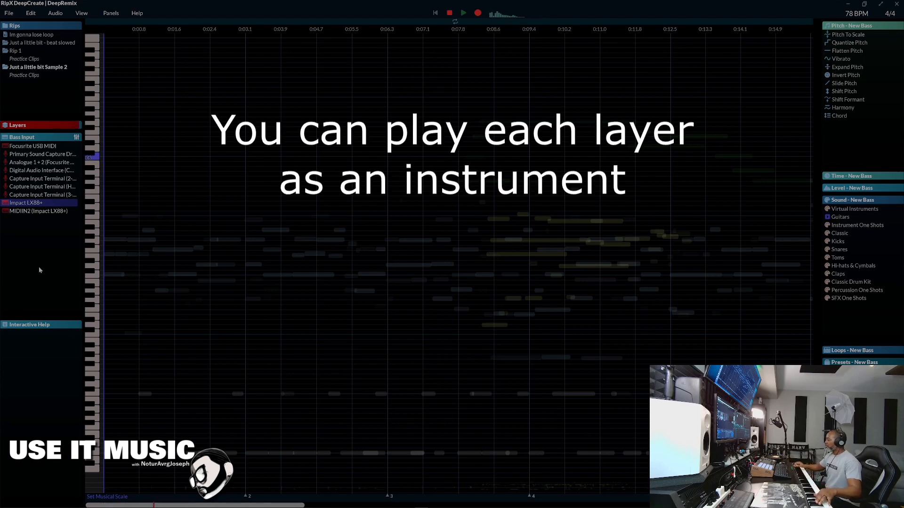
pyautogui.click(8, 125)
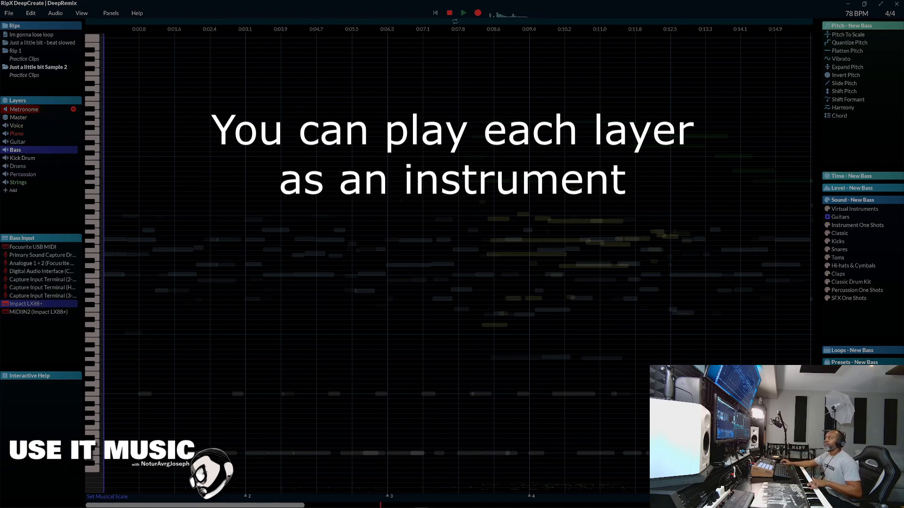
pyautogui.click(15, 181)
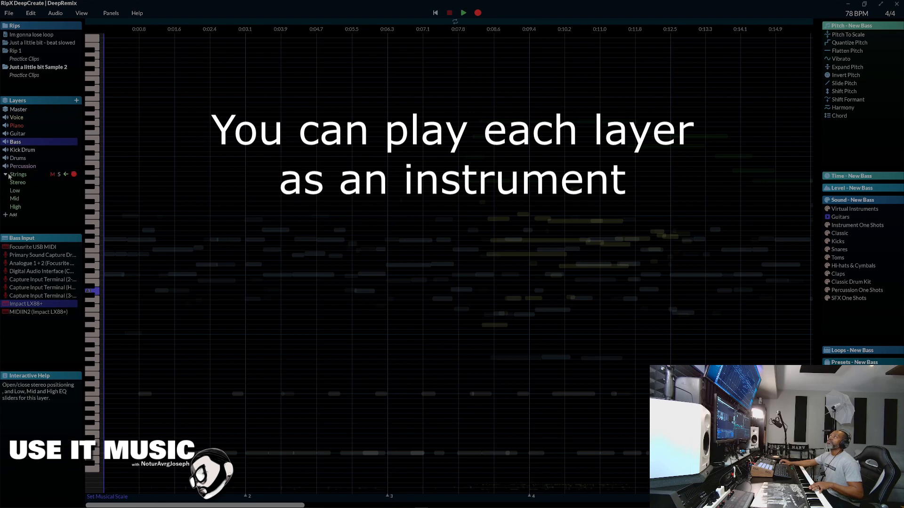
pyautogui.click(9, 175)
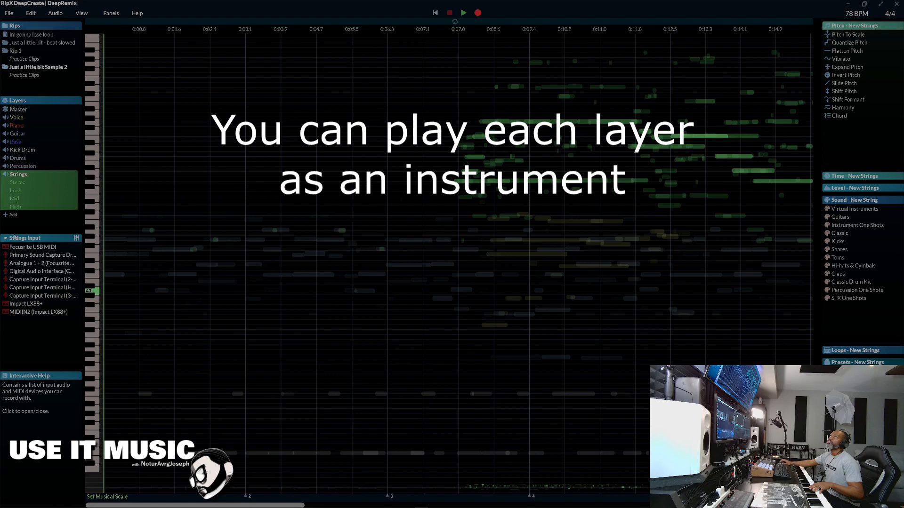
pyautogui.press('r')
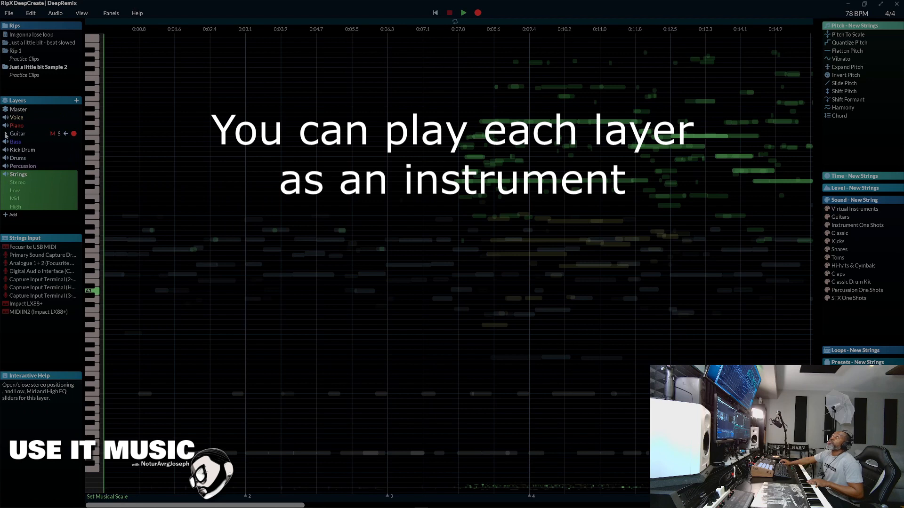
pyautogui.click(8, 136)
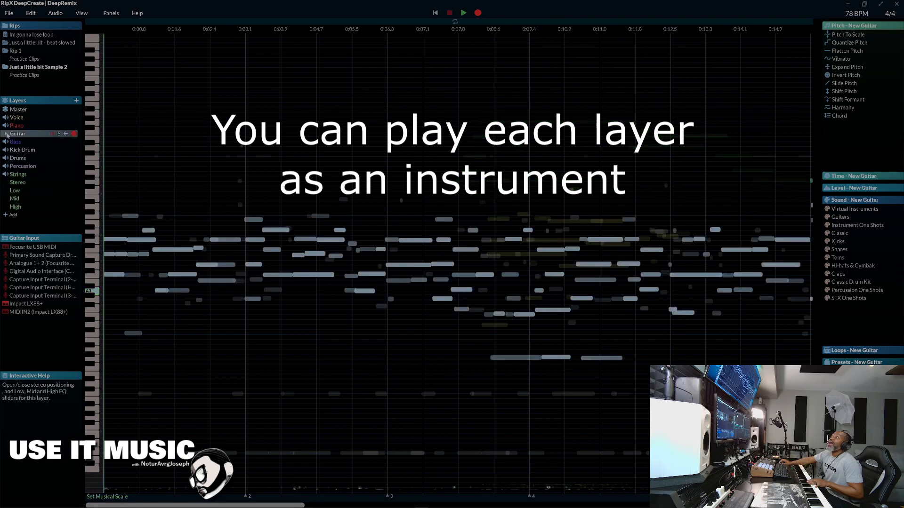
pyautogui.press('space')
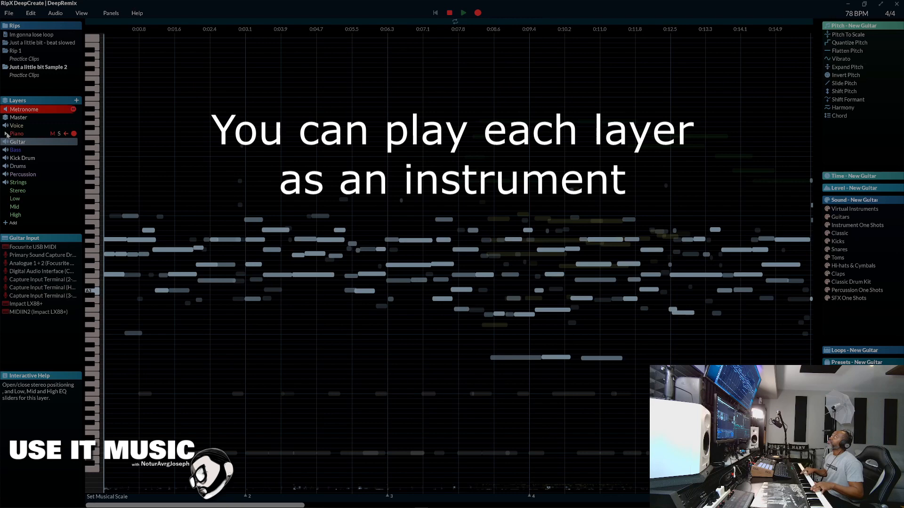
# Collapse the Guitar Input list, expand the Voice layer's stereo and EQ controls, and solo Voice.
pyautogui.click(6, 239)
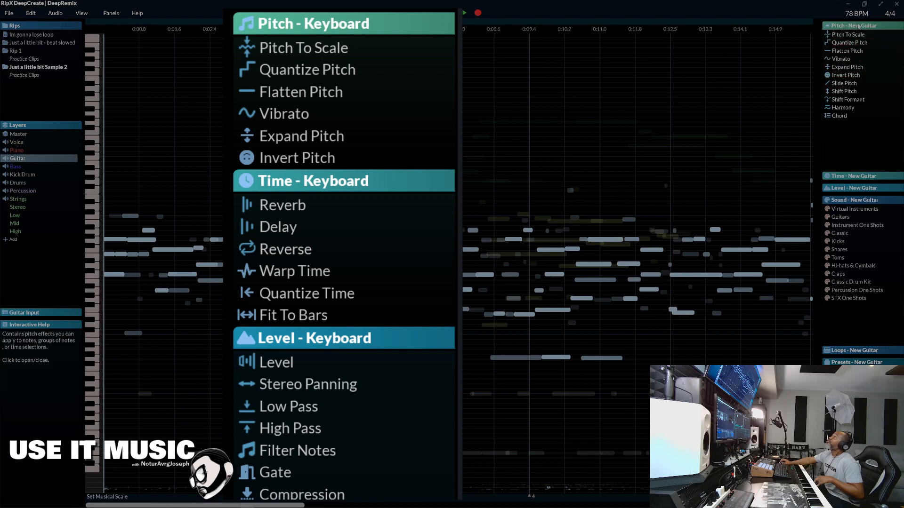
pyautogui.click(16, 126)
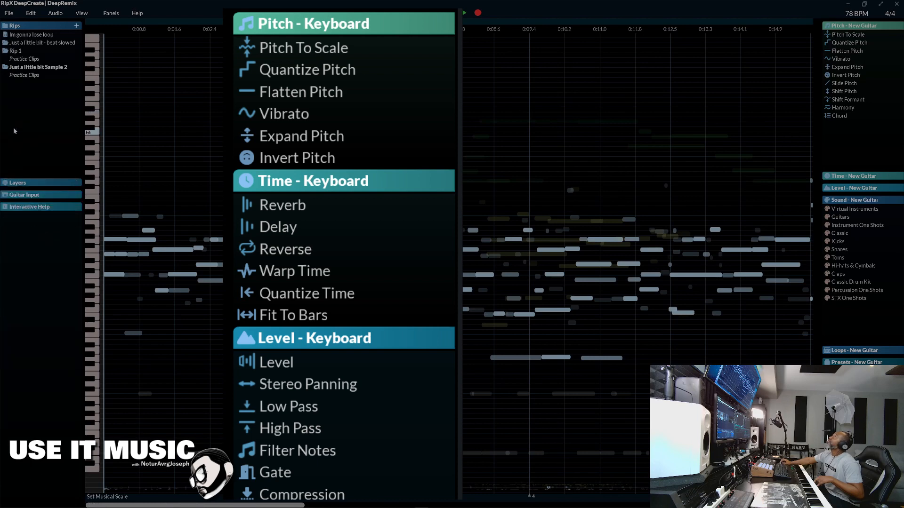
pyautogui.click(8, 183)
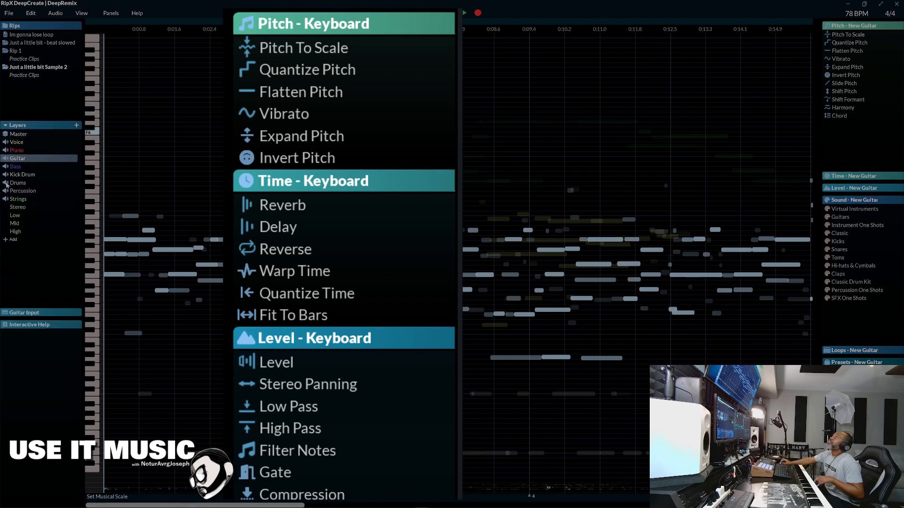
pyautogui.click(15, 151)
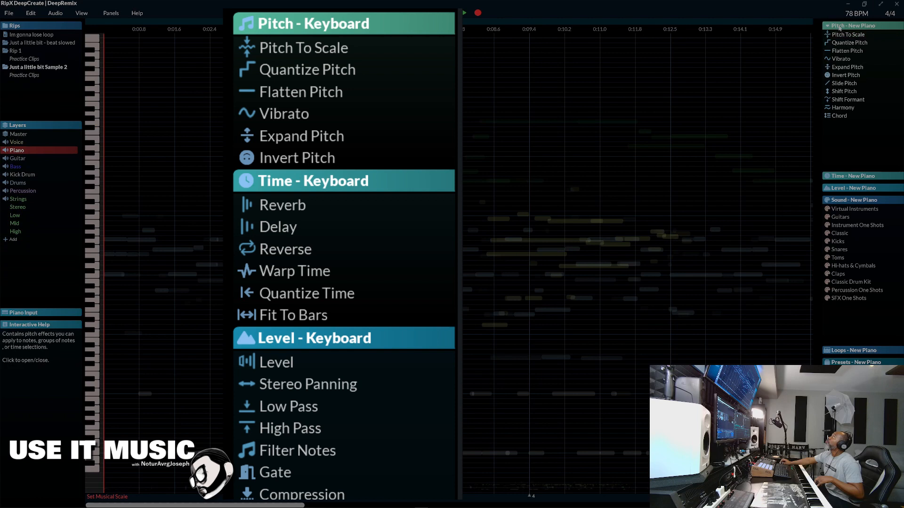
pyautogui.click(6, 142)
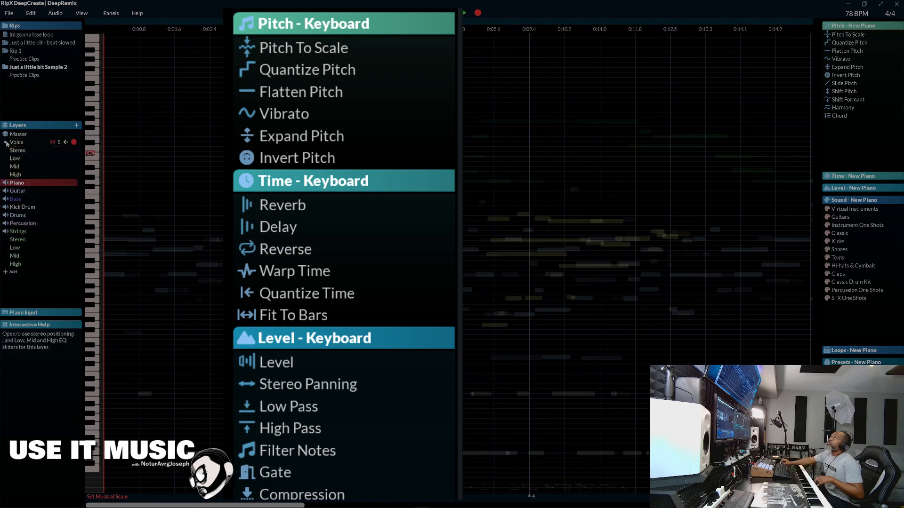
pyautogui.click(59, 142)
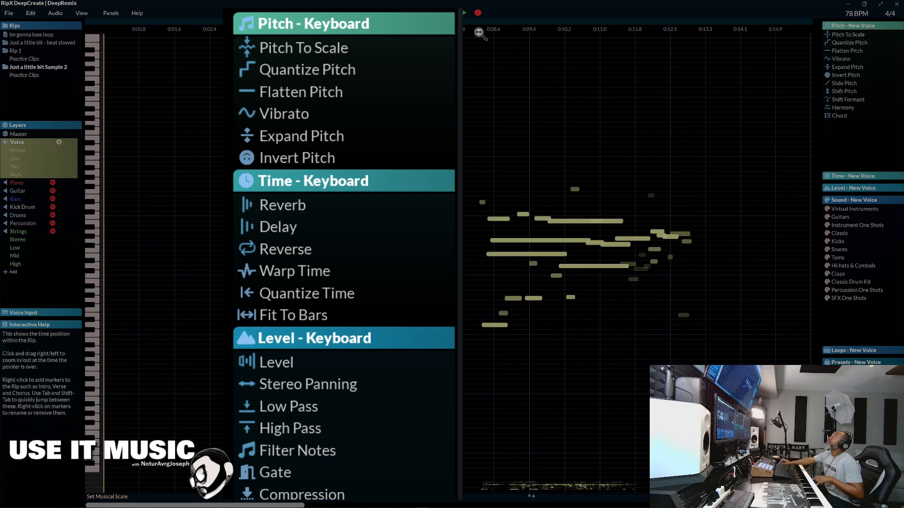
# Mark a playback loop around the first vocal phrase, ending at about 0:13.3, and start playing it.
pyautogui.moveTo(478, 30)
pyautogui.mouseDown()
pyautogui.moveTo(541, 40)
pyautogui.moveTo(509, 24)
pyautogui.moveTo(497, 4)
pyautogui.moveTo(491, 18)
pyautogui.mouseUp()
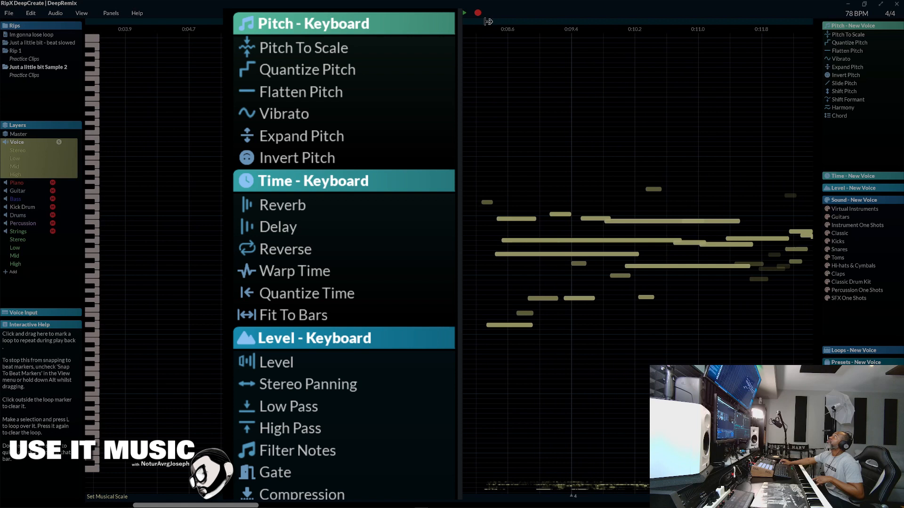
pyautogui.moveTo(483, 32); pyautogui.dragTo(754, 76)
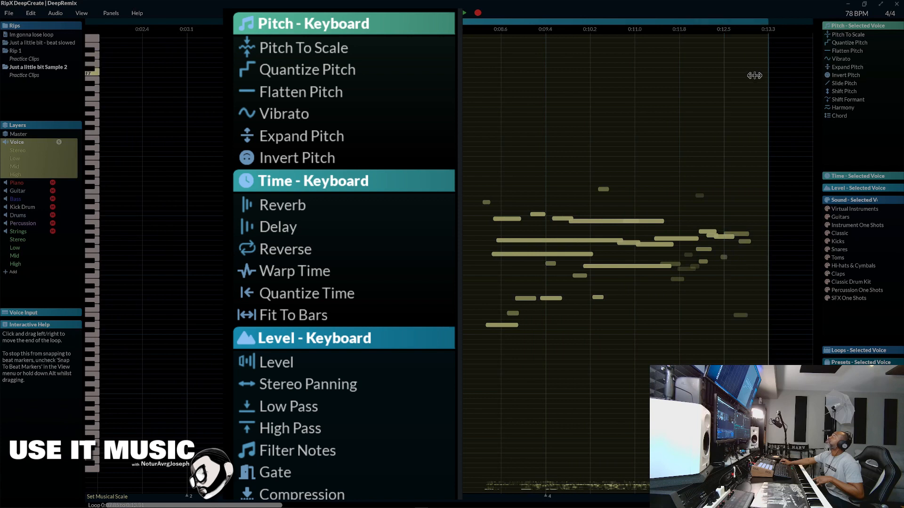
pyautogui.click(464, 14)
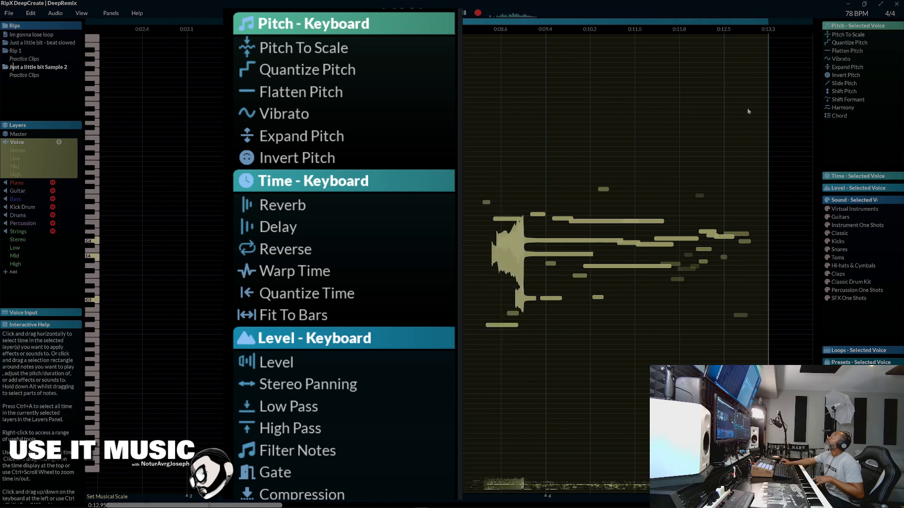
# Try different Pitch To Scale and Quantize Pitch amounts on the looped Voice selection during playback.
pyautogui.moveTo(861, 99); pyautogui.dragTo(840, 101)
pyautogui.moveTo(834, 35); pyautogui.dragTo(879, 34)
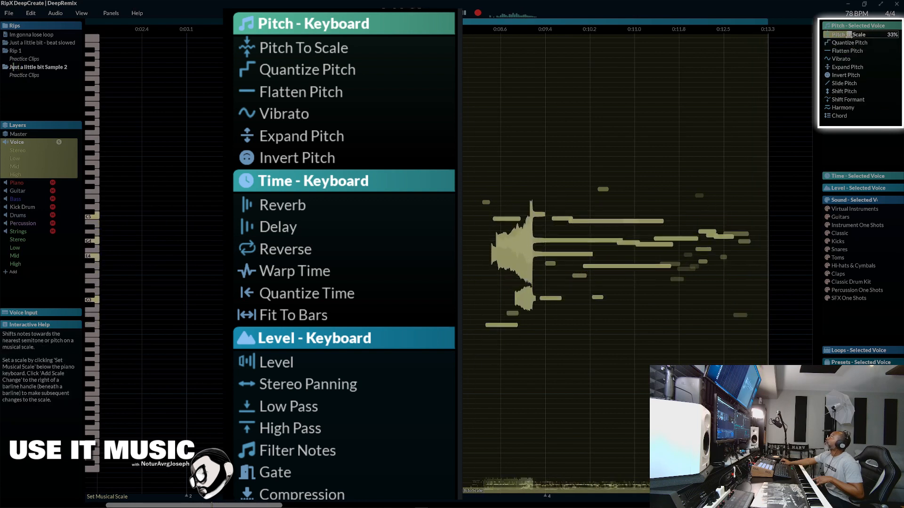
pyautogui.click(858, 43)
pyautogui.moveTo(858, 42); pyautogui.dragTo(879, 42)
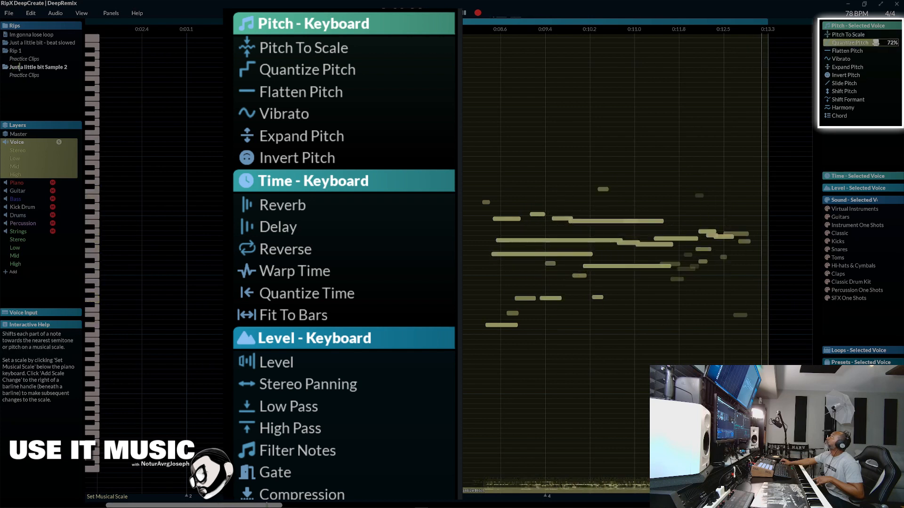
# Raise Flatten Pitch to 100% on the looped Voice selection, try Vibrato, and pause playback.
pyautogui.click(875, 50)
pyautogui.moveTo(874, 50); pyautogui.dragTo(896, 49)
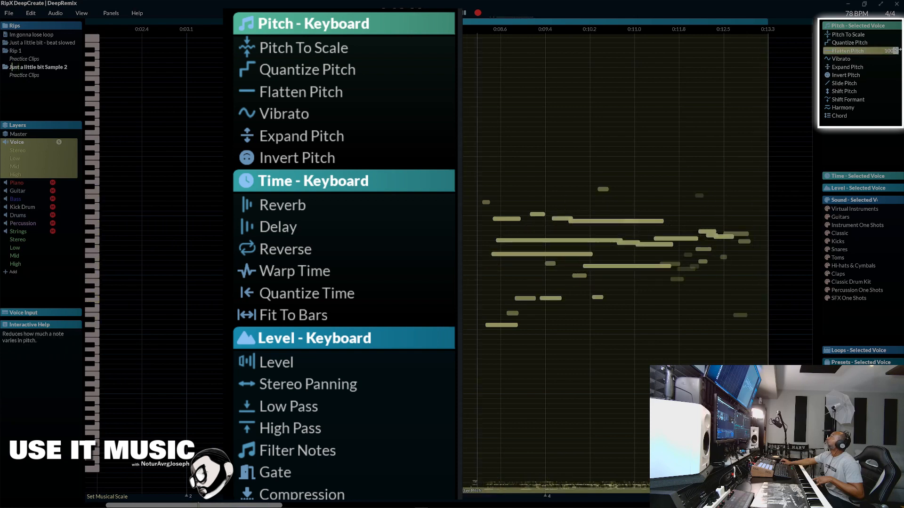
pyautogui.click(894, 58)
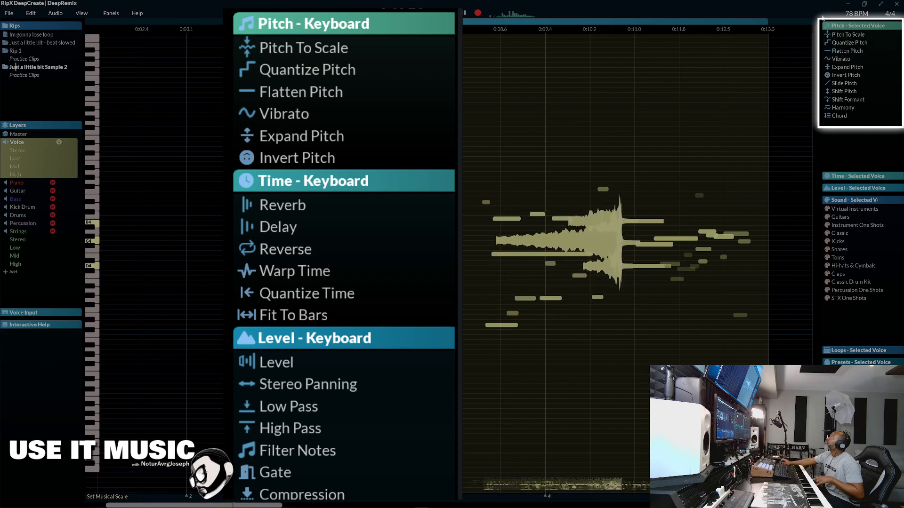
pyautogui.click(464, 14)
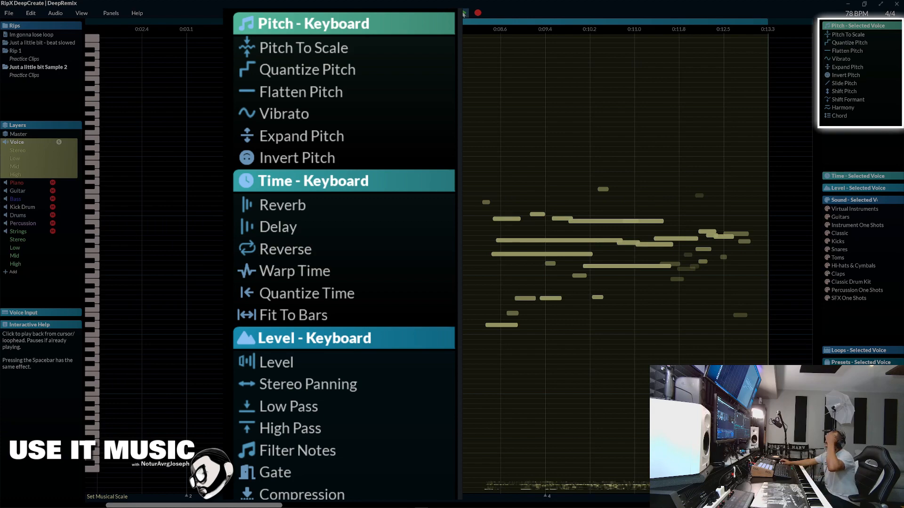